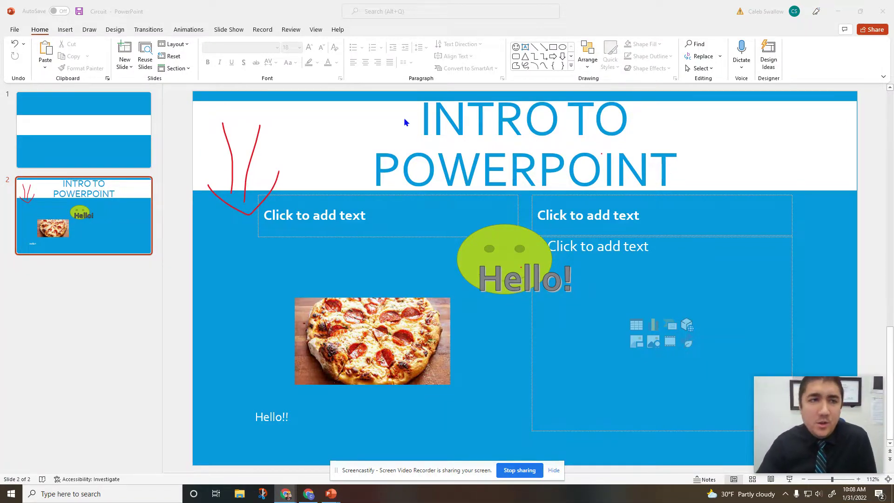
Look over the design themes, then show the transition options with slide 1 selected.
scroll(107, 32, down, 2)
click(108, 31)
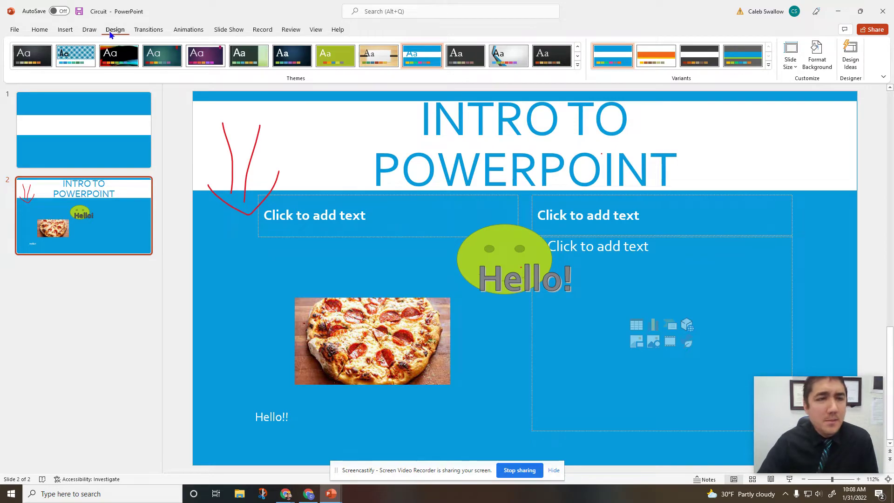
scroll(144, 31, down, 2)
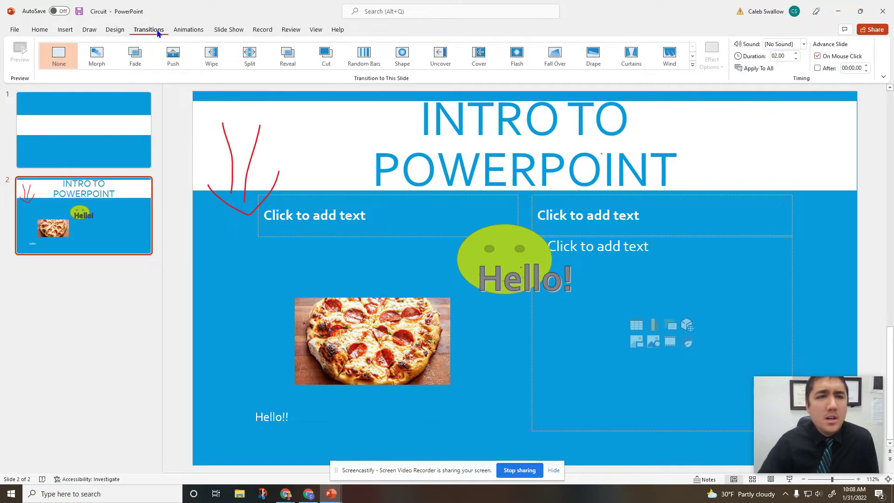
click(139, 31)
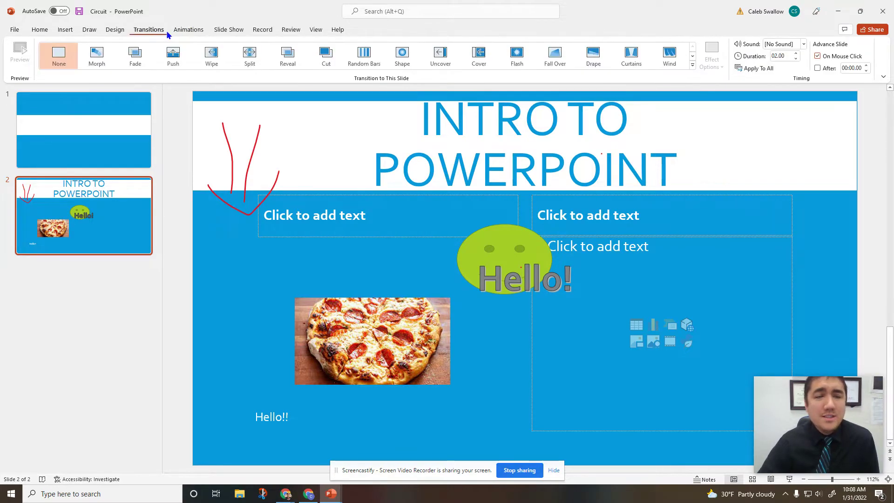
click(128, 132)
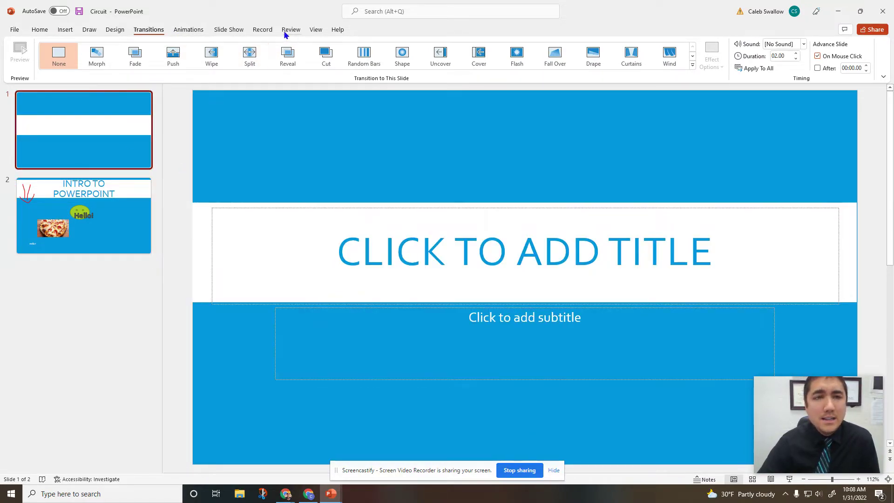
Run the slide show from the beginning.
click(235, 30)
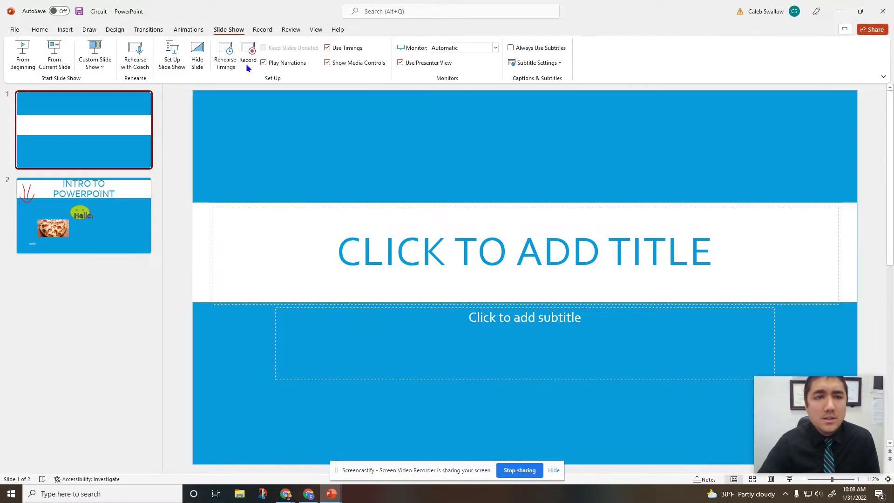
click(23, 56)
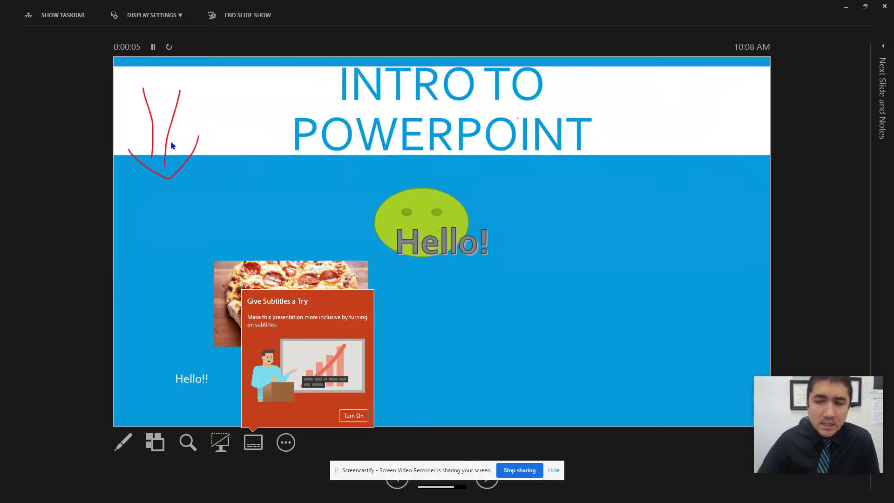
Give slide 1 an Airplane transition at 01.25, trying Fracture first, and test it in a show.
key(Escape)
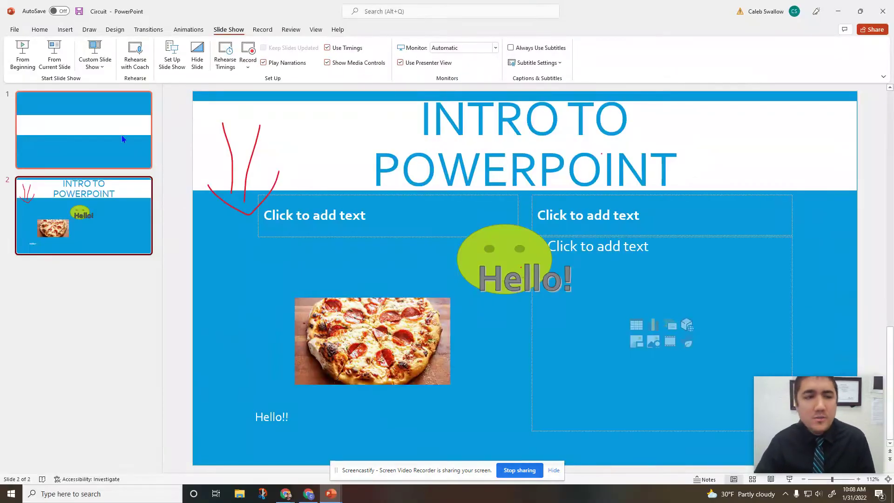
click(124, 139)
click(148, 29)
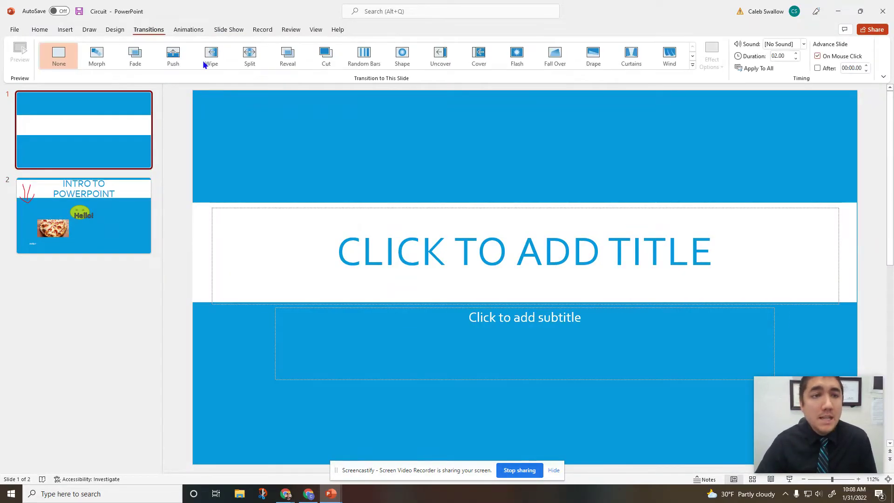
click(692, 65)
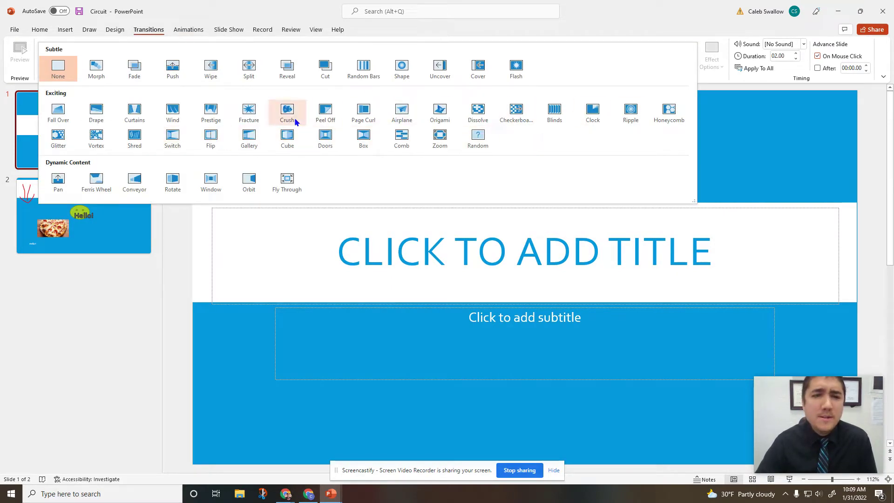
click(252, 114)
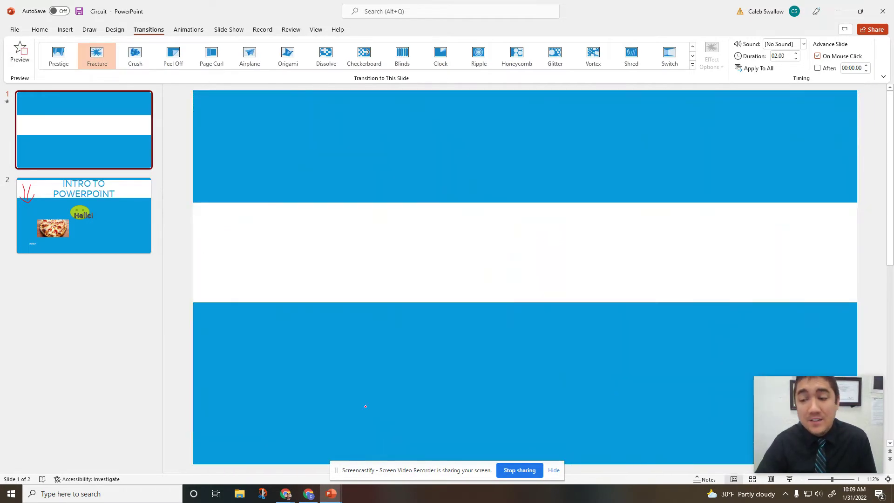
click(251, 58)
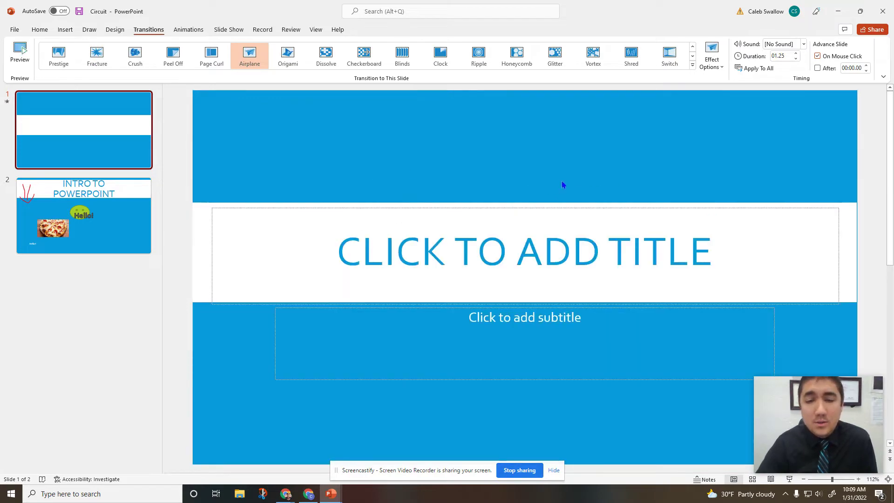
click(228, 29)
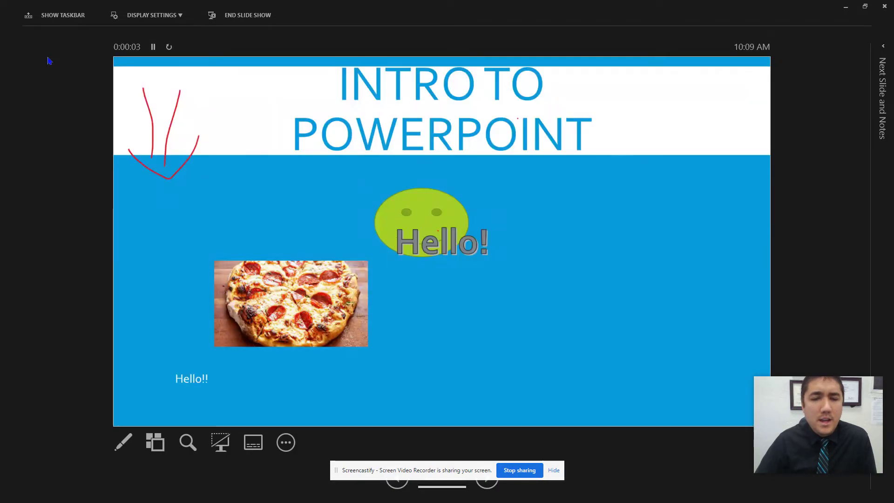
key(Escape)
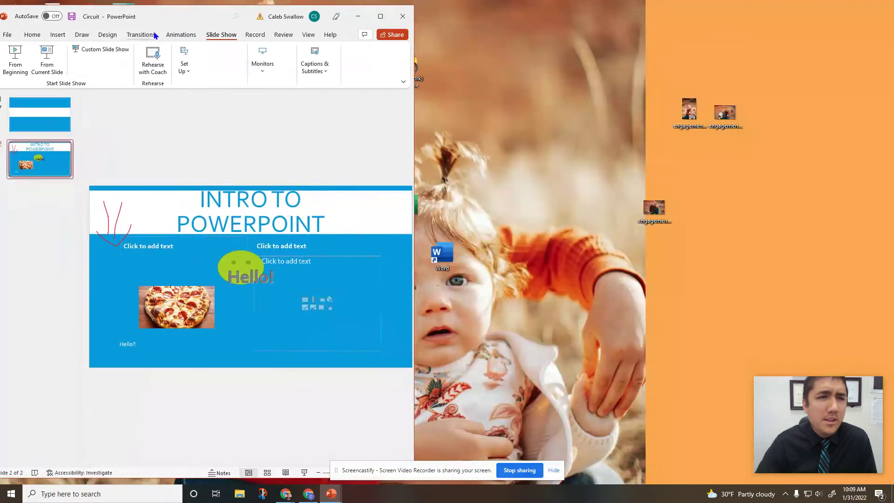
Check slide 1's transition, then apply Fall Over to slide 2.
click(148, 33)
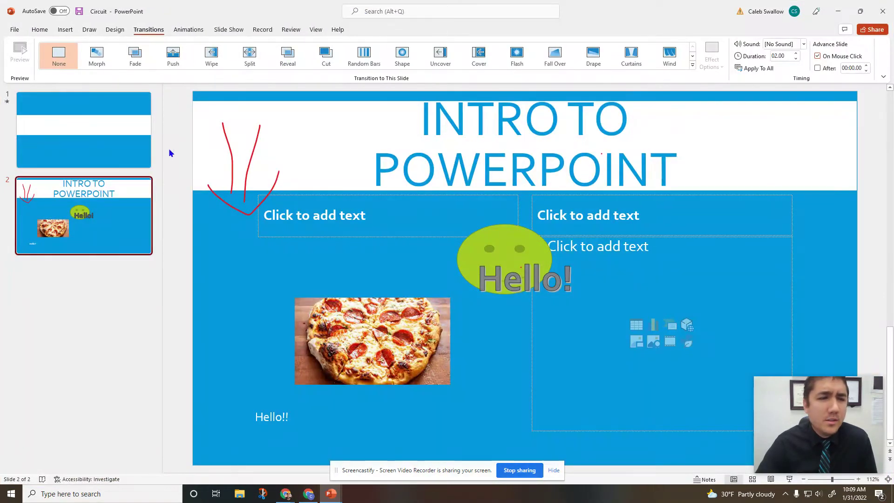
click(95, 136)
click(113, 185)
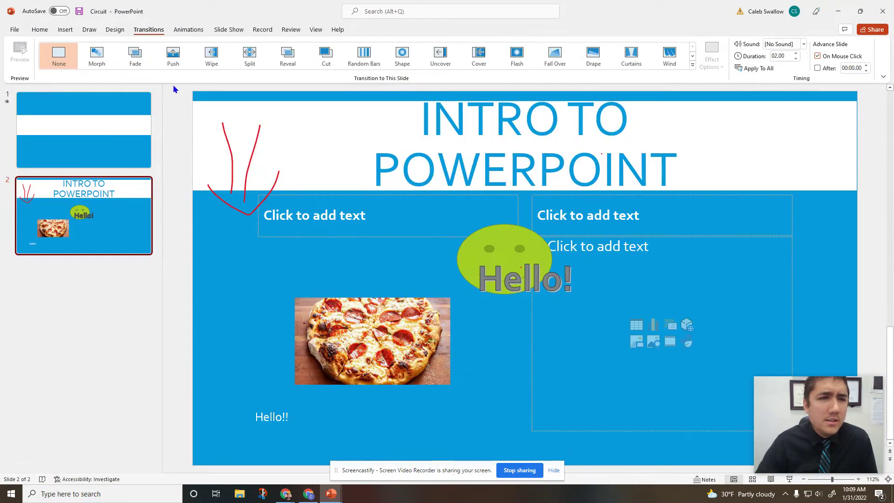
click(553, 58)
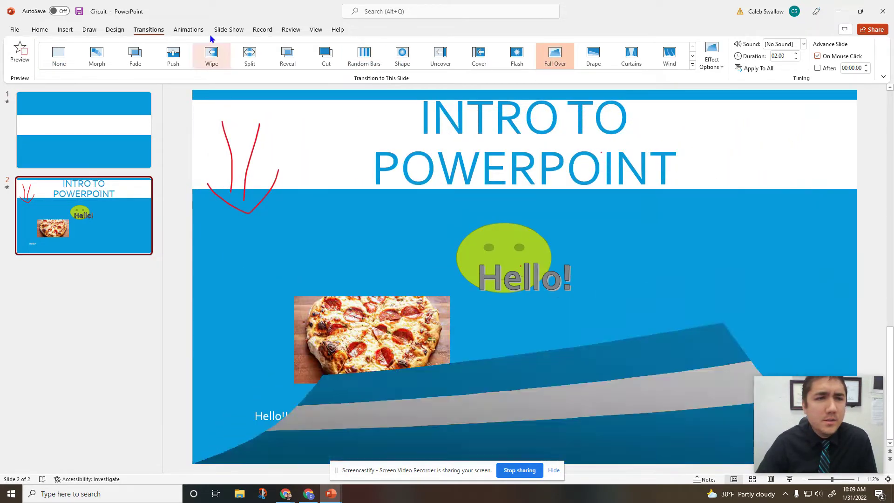
Play the slide show from slide 2 and end it.
scroll(193, 31, down, 1)
scroll(160, 32, up, 1)
scroll(103, 39, down, 2)
click(60, 56)
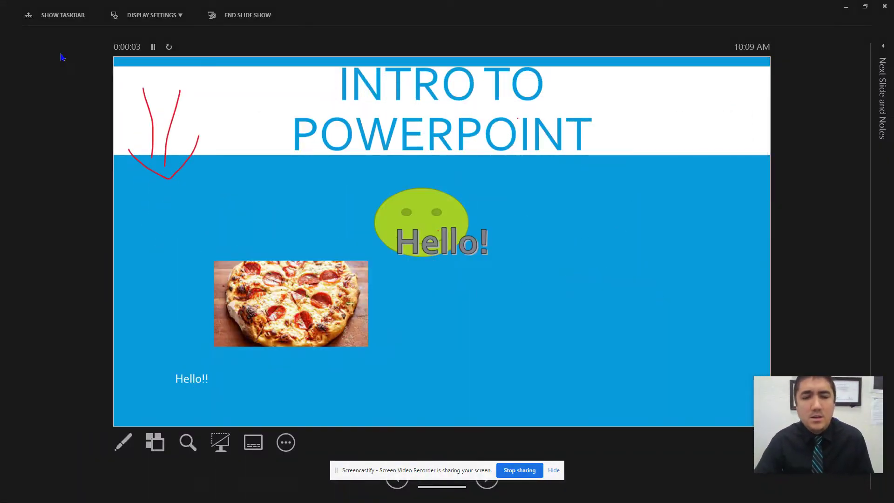
key(Escape)
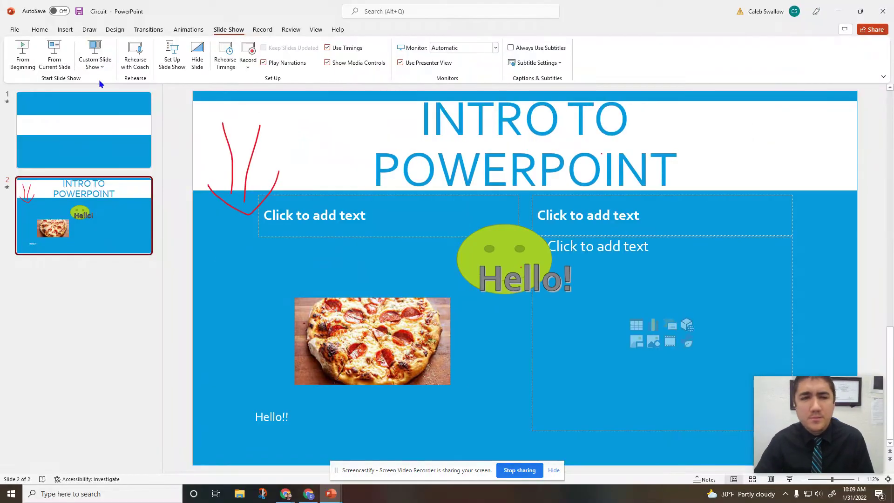
Set slide 2's Fall Over effect option to Right and its duration to 01.00.
click(144, 31)
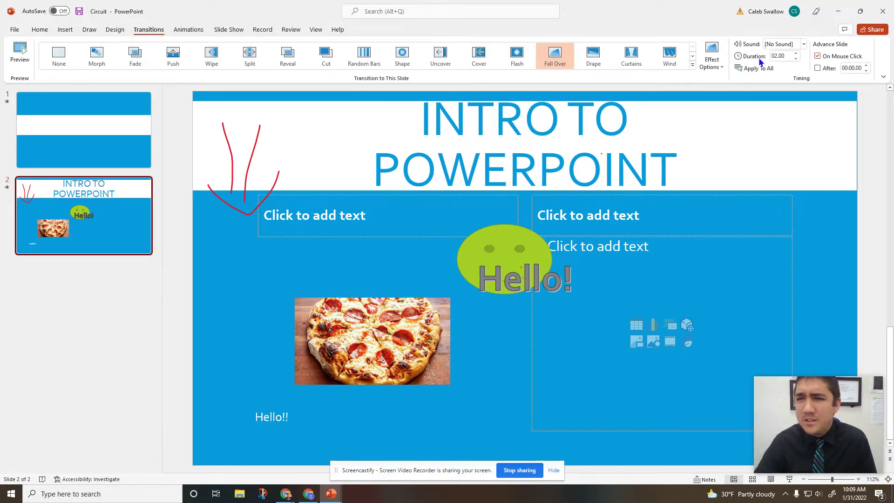
click(884, 76)
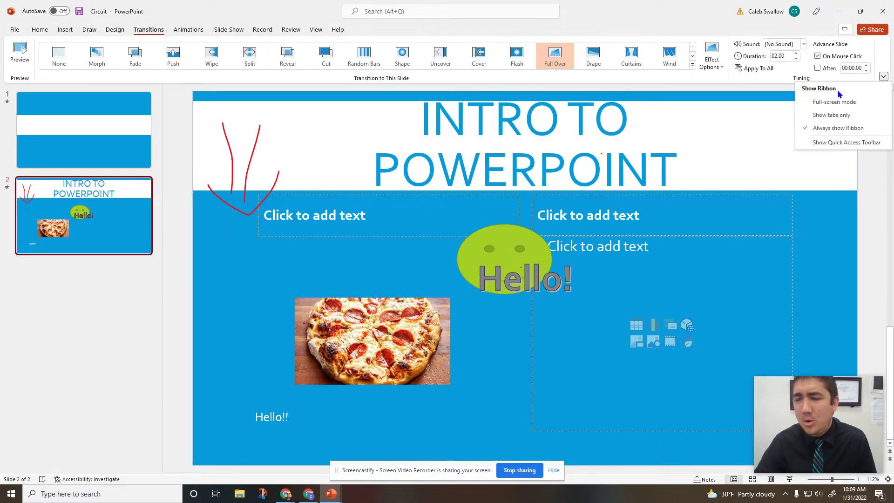
click(881, 59)
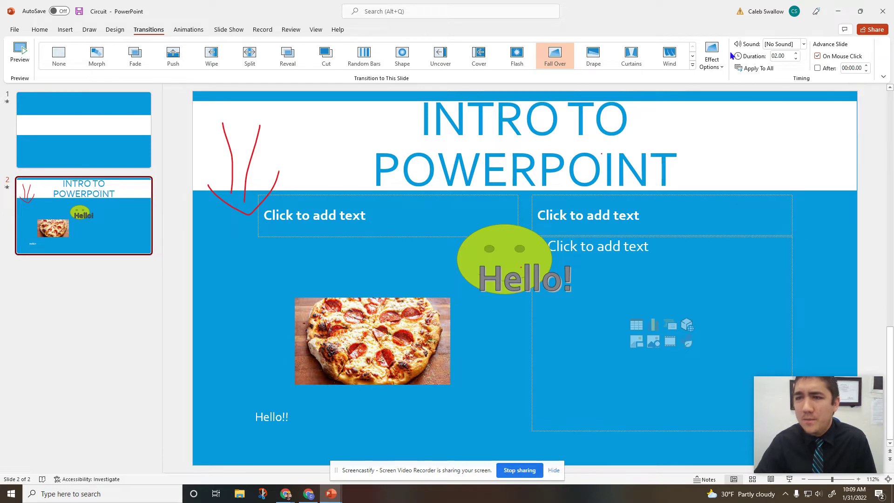
click(711, 55)
click(712, 110)
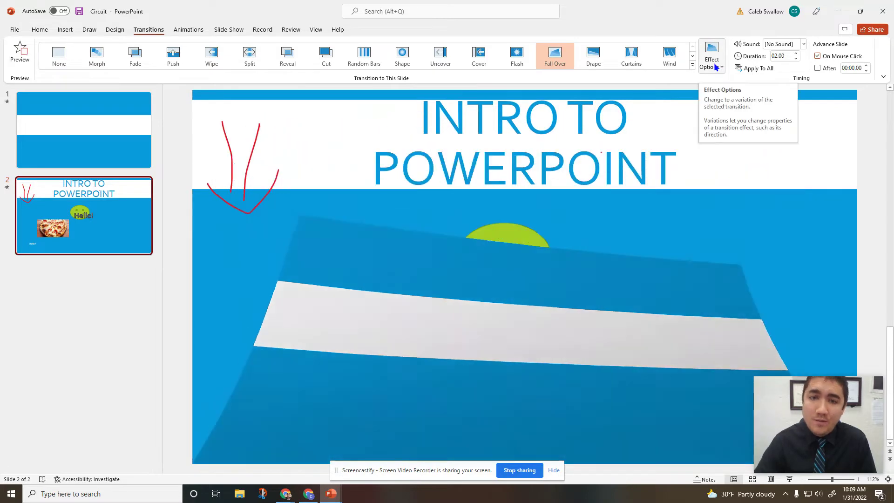
click(715, 66)
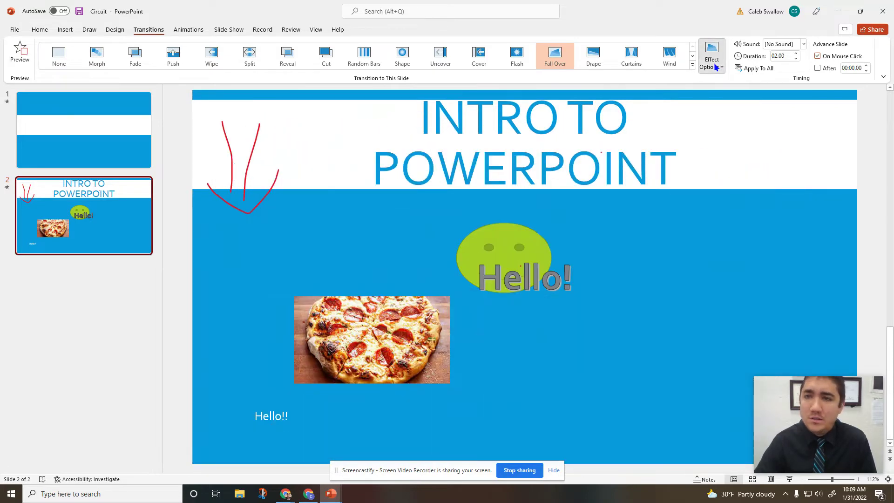
click(797, 59)
click(796, 54)
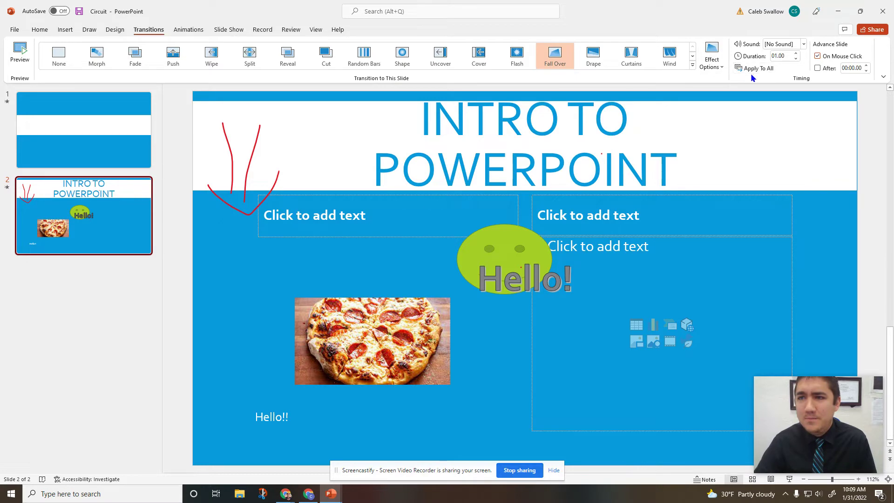
Preview Fall Over, lengthen it to 04.25, and auto-advance slide 2 after 00:06.00.
click(21, 53)
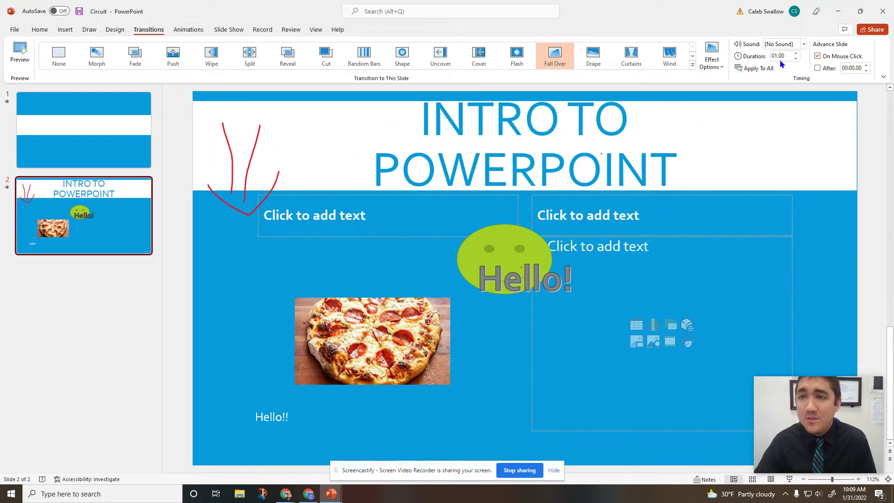
click(797, 54)
click(797, 54)
click(796, 54)
click(796, 54)
click(19, 54)
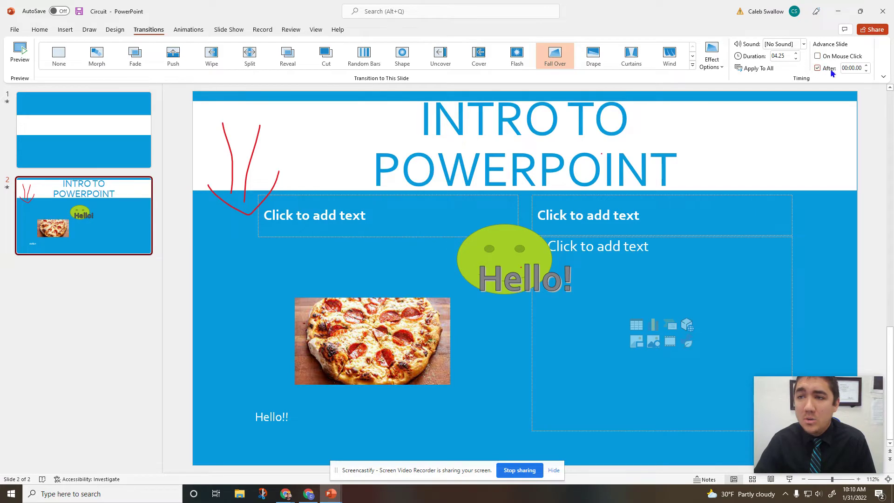
click(866, 65)
click(866, 65)
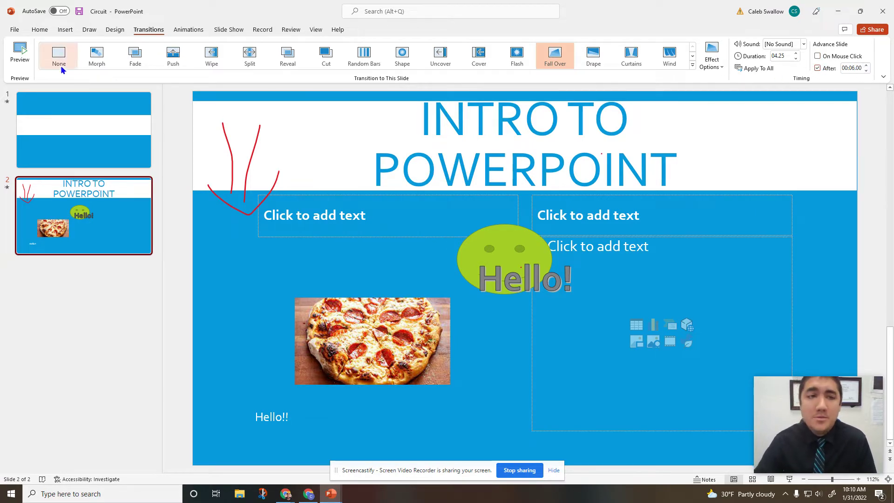
click(693, 65)
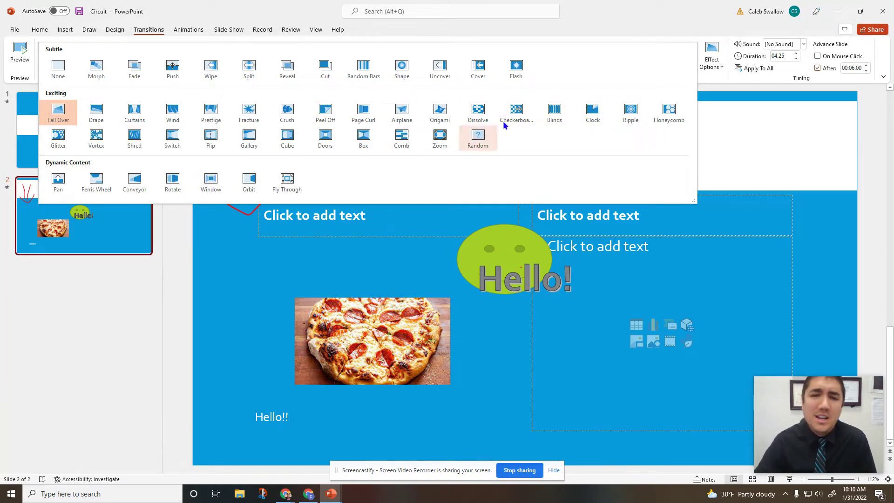
Browse the Animations, Design and Transitions tabs before returning to Animations.
click(188, 29)
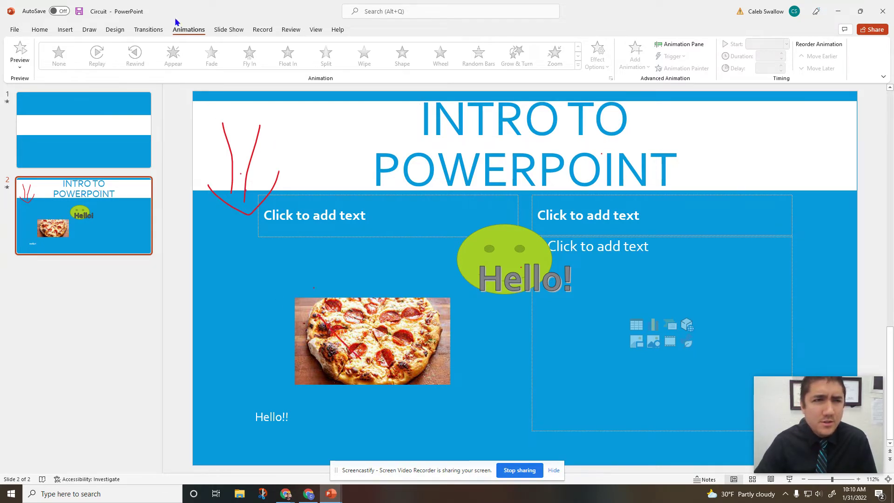
click(38, 29)
click(102, 29)
click(91, 30)
click(187, 30)
click(135, 31)
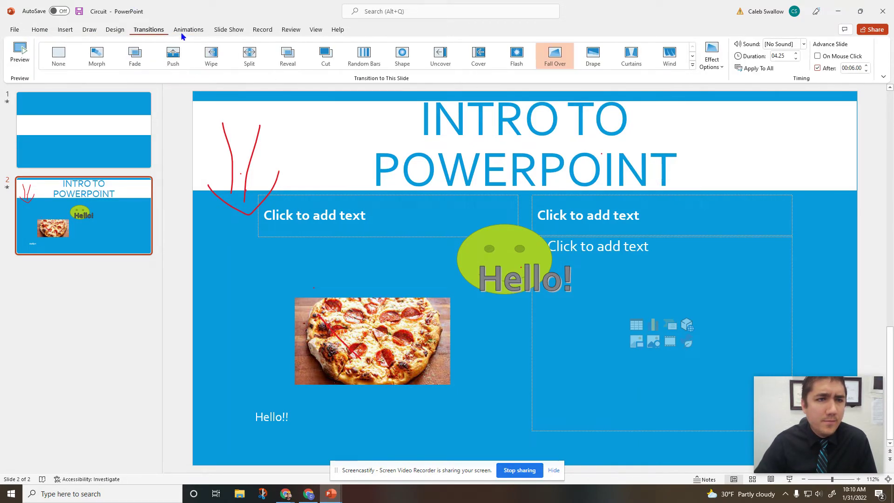
click(199, 32)
Move the pizza picture and the green smiley up and to the left.
click(408, 353)
double_click(407, 352)
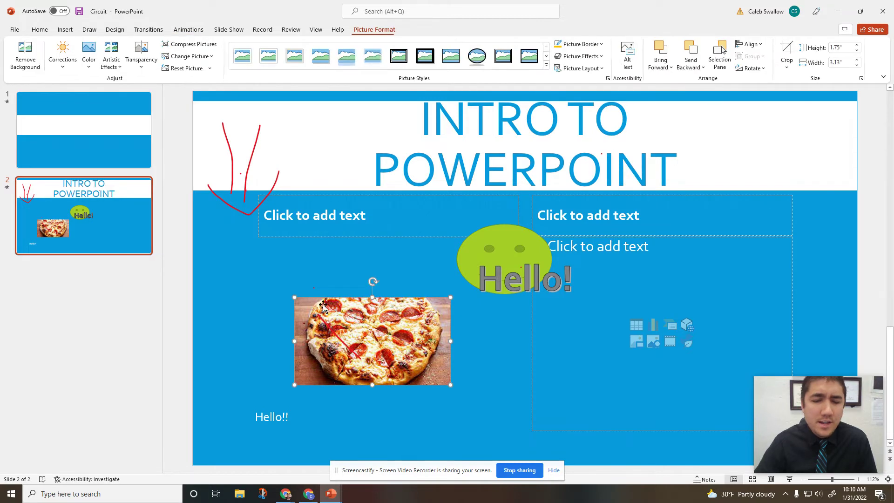
drag(347, 332, 311, 317)
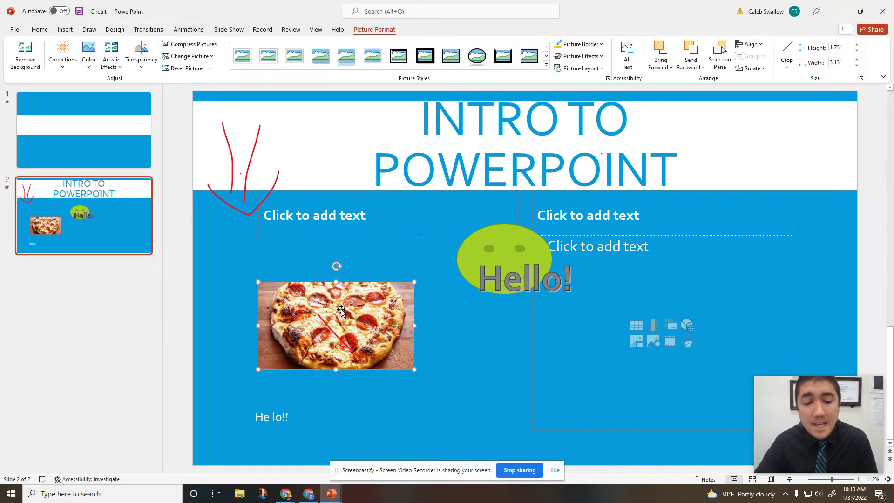
click(494, 247)
drag(495, 247, 402, 219)
Give the pizza picture a Fly In entrance animation.
click(265, 330)
click(185, 32)
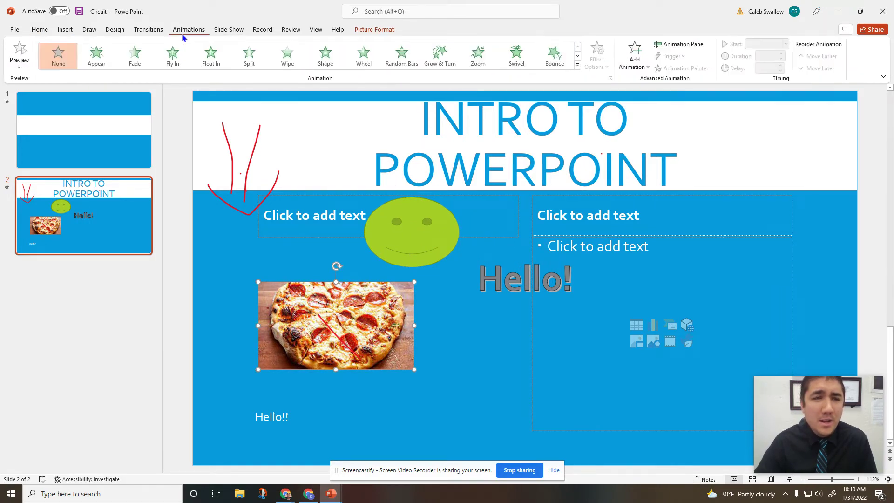
click(183, 62)
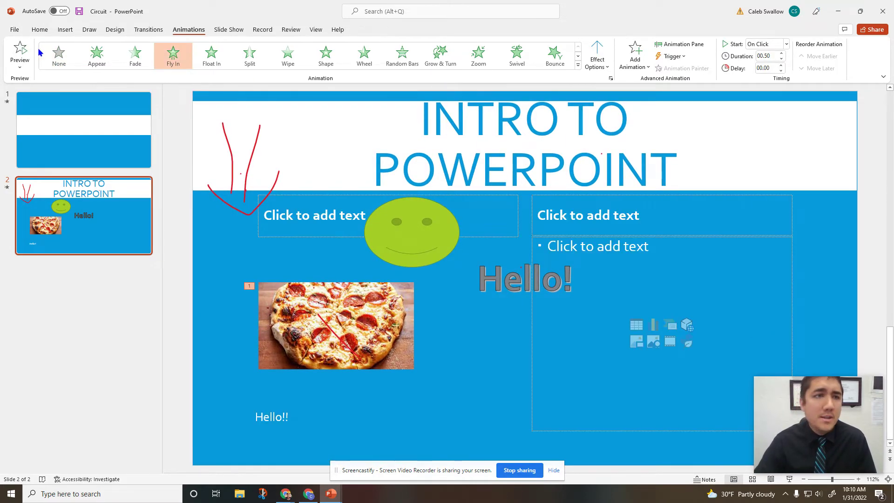
click(24, 53)
click(231, 29)
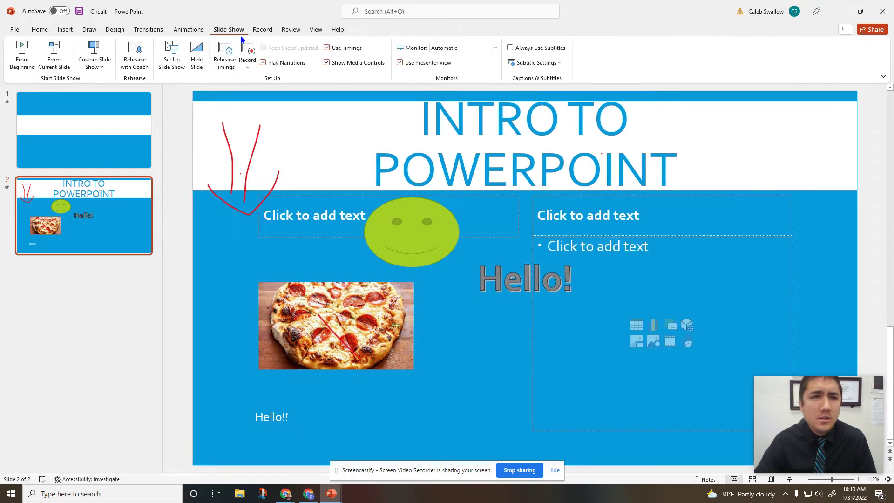
click(56, 60)
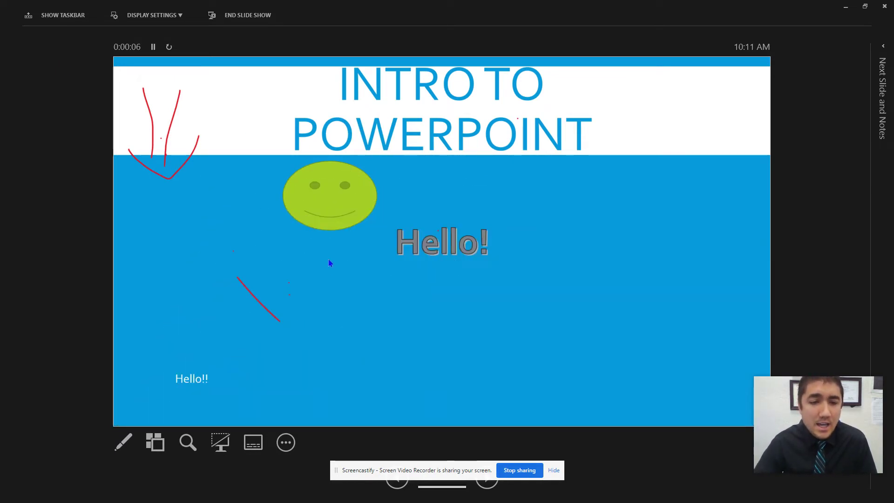
click(334, 269)
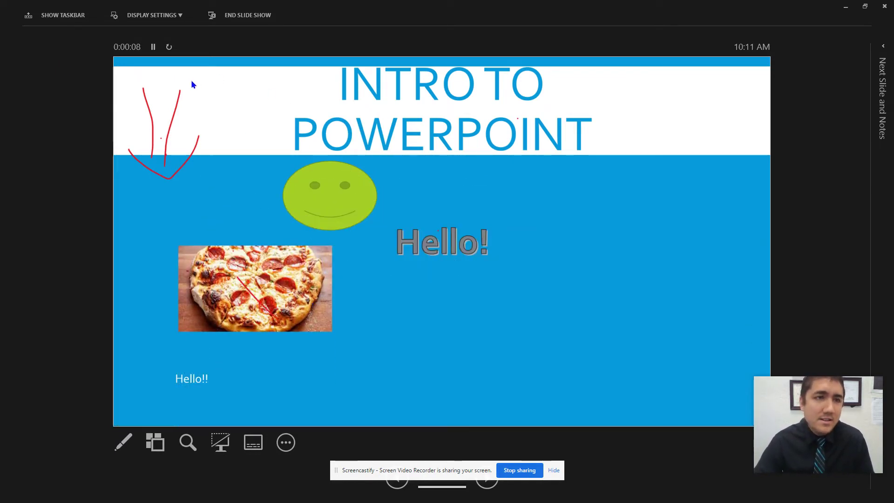
key(Escape)
click(266, 285)
click(174, 30)
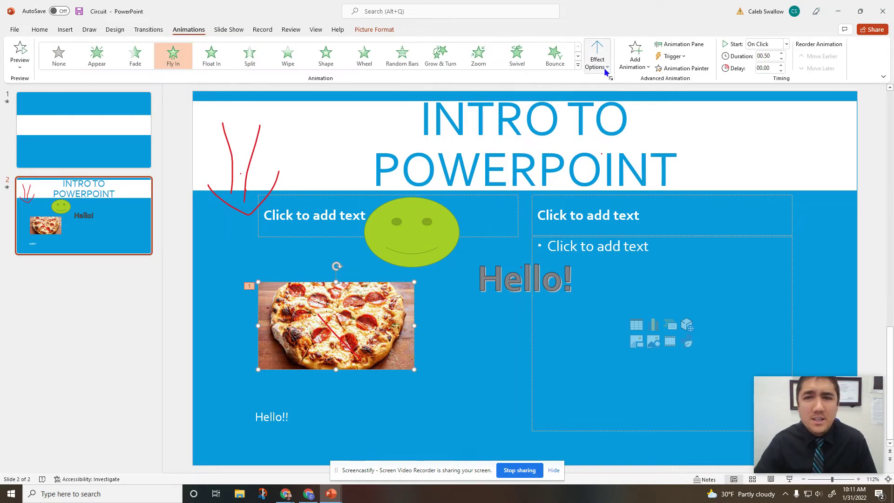
Expand the animation gallery to show entrance, emphasis, exit and motion-path effects.
click(578, 65)
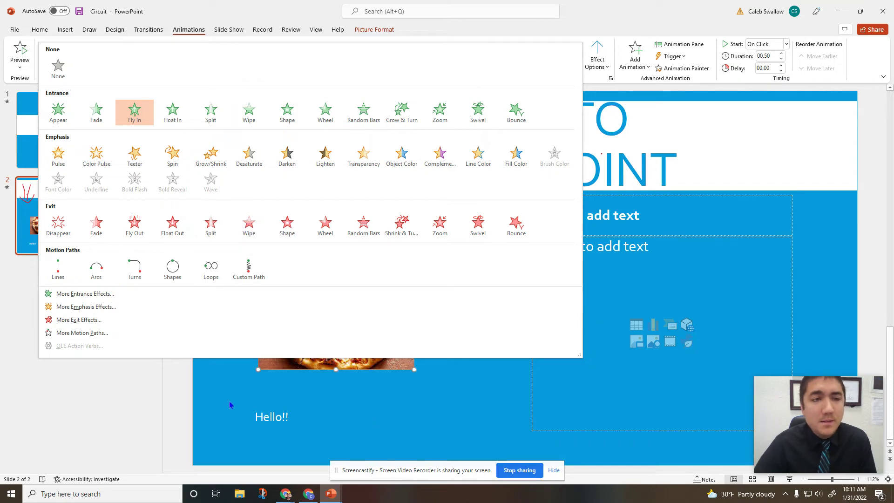
Apply the Shrink & Turn exit animation to the green smiley.
click(162, 407)
click(384, 229)
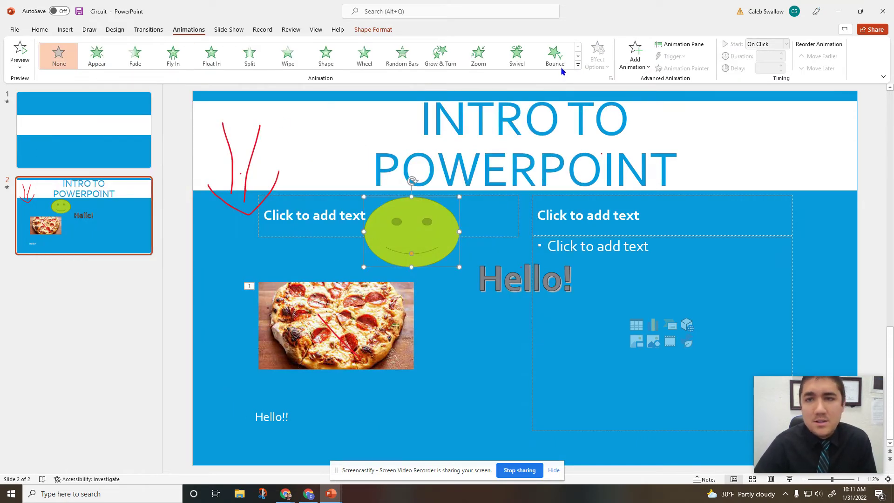
click(578, 65)
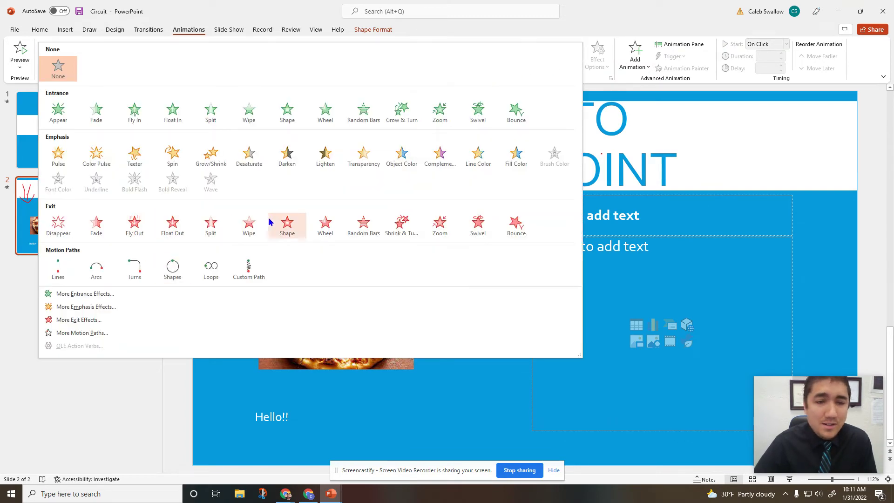
click(401, 223)
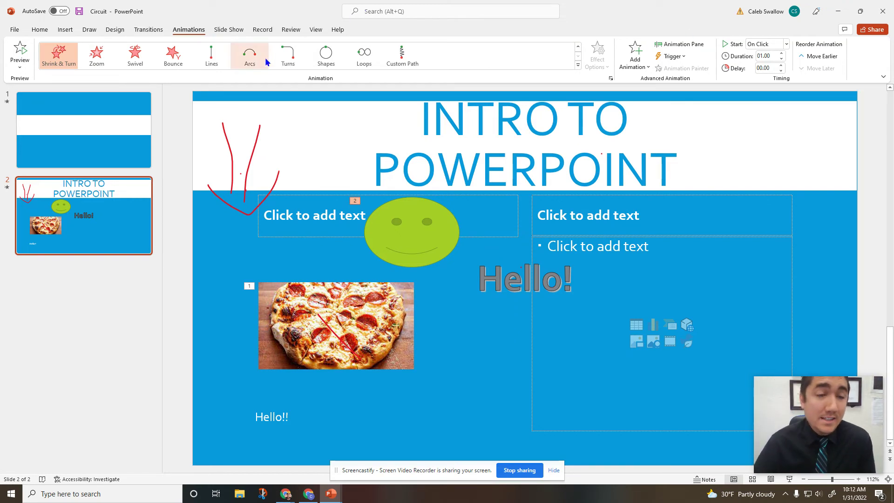
Change slide 2's transition from Fall Over to Morph with a 2-second duration.
click(141, 32)
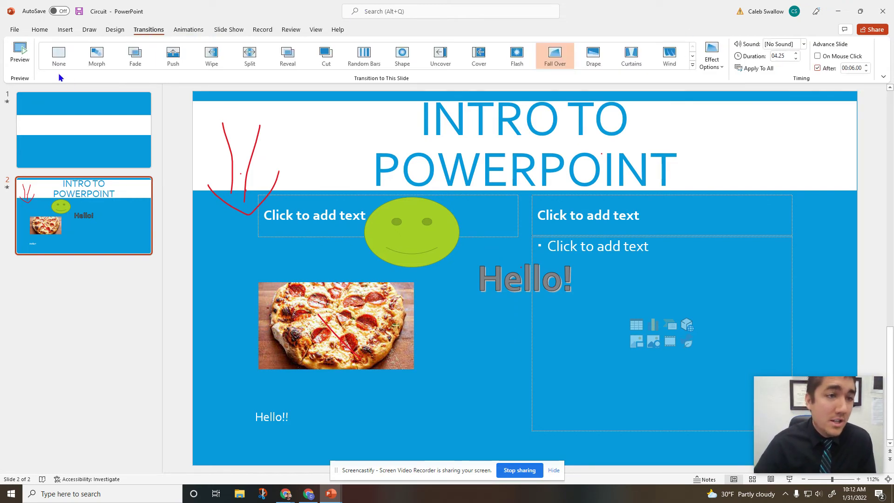
click(109, 57)
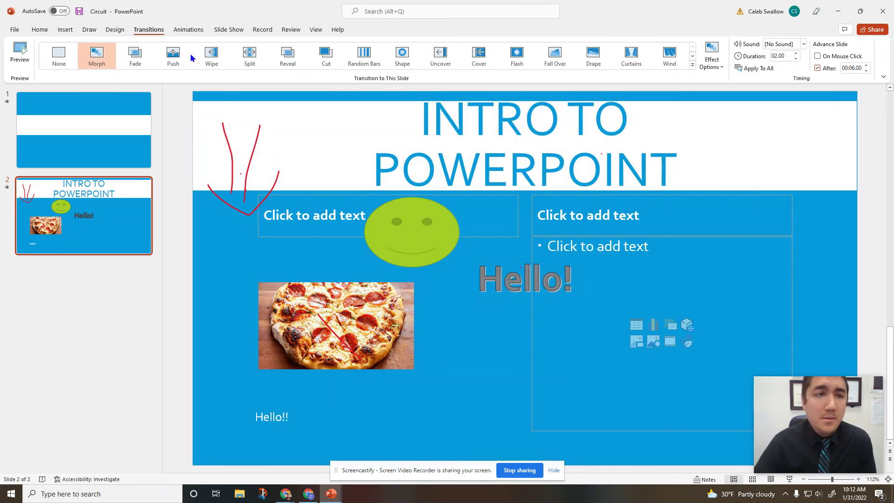
click(188, 29)
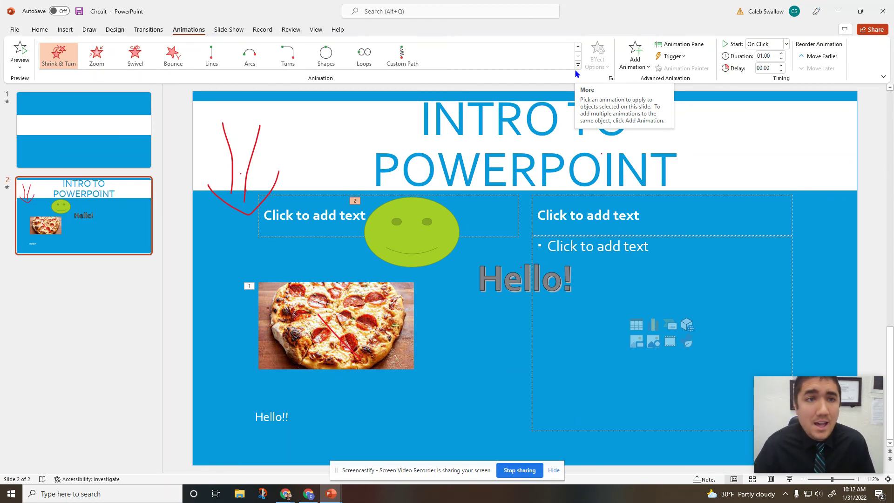
click(263, 30)
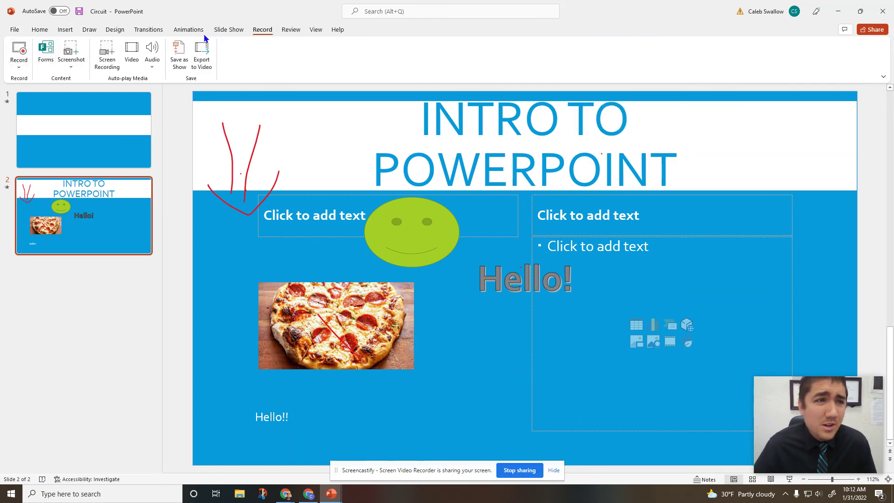
click(291, 30)
click(315, 30)
click(338, 30)
click(290, 31)
click(229, 30)
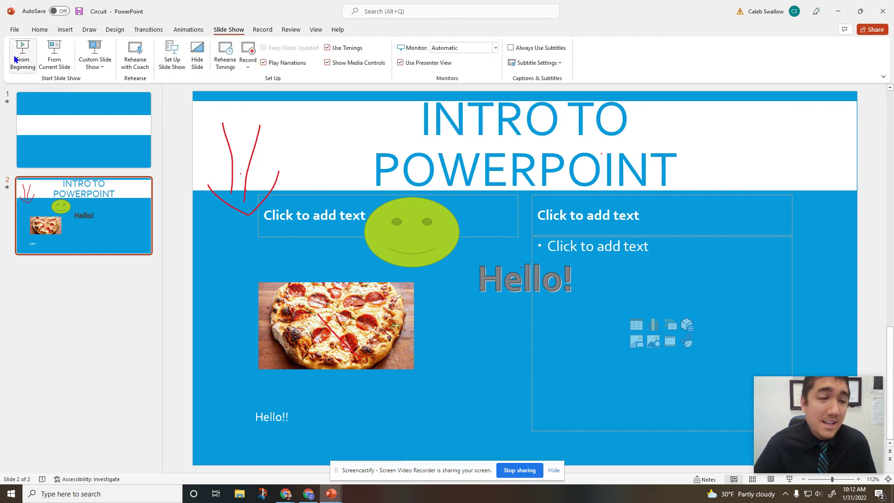
click(28, 61)
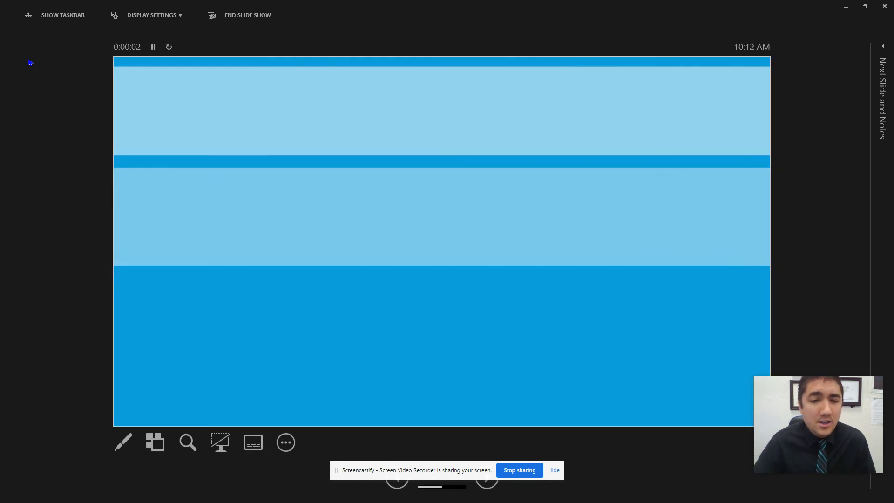
key(Escape)
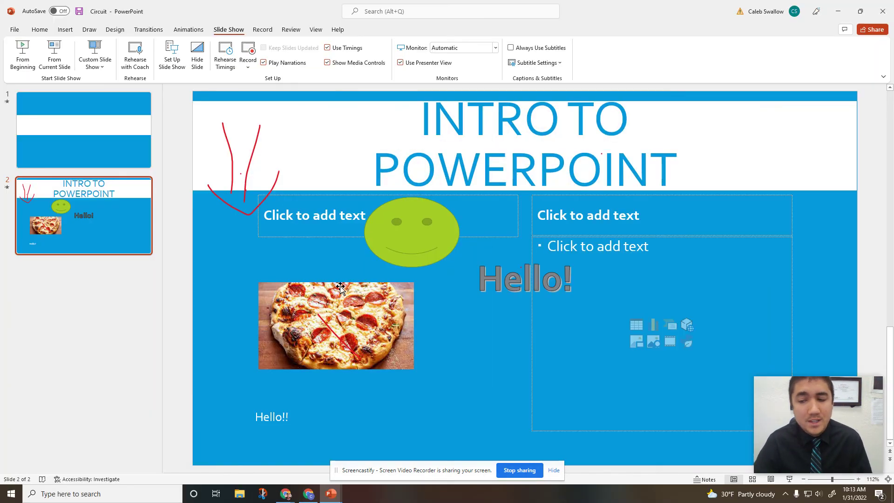